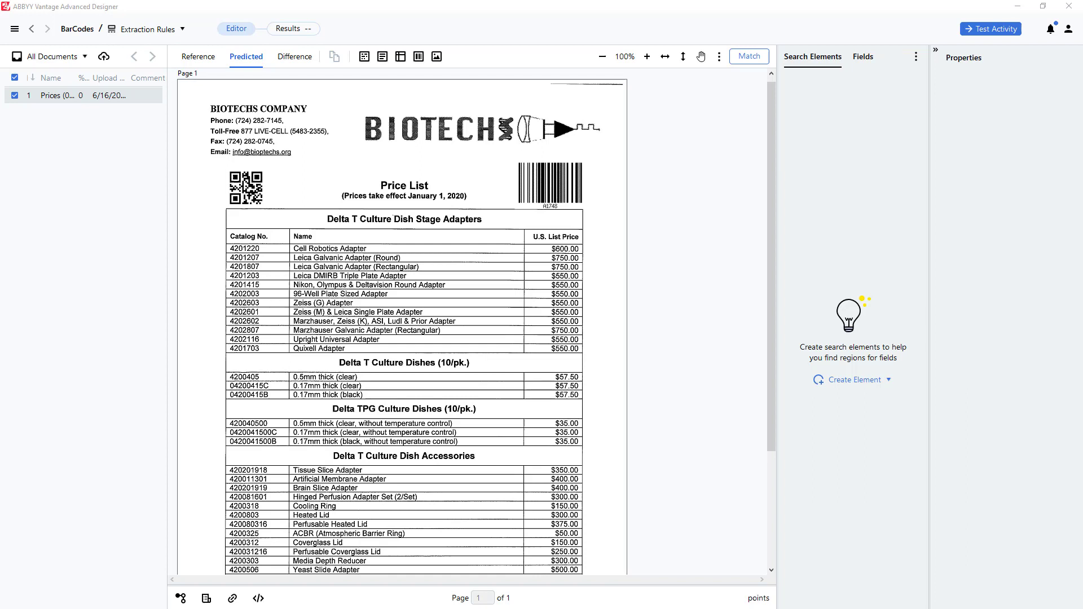
Step: Add a Barcode search element with all barcode types selected, then view its orientation choices
click(889, 380)
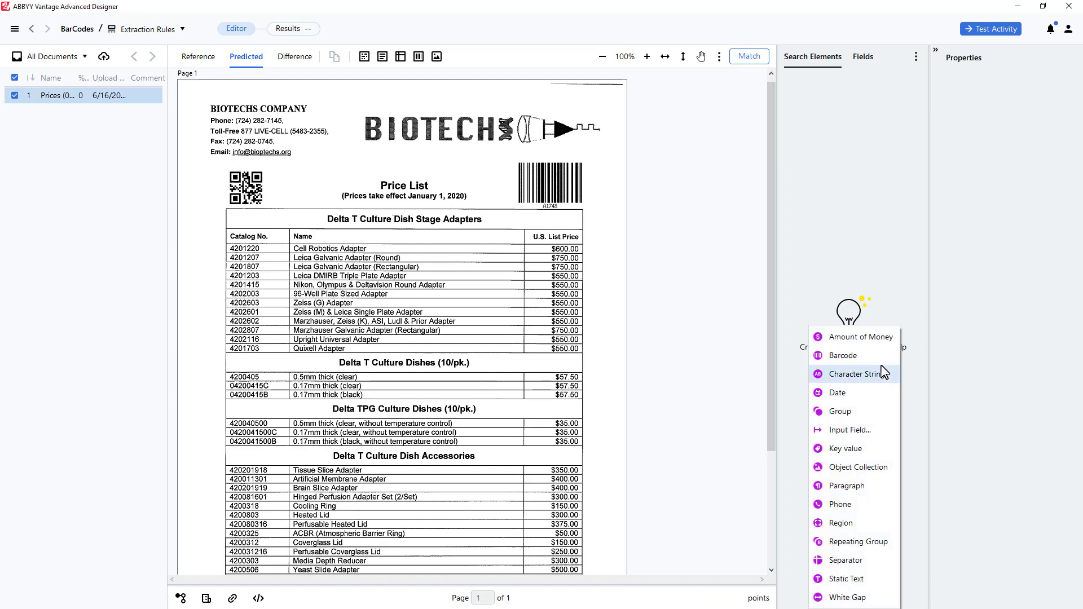
click(866, 359)
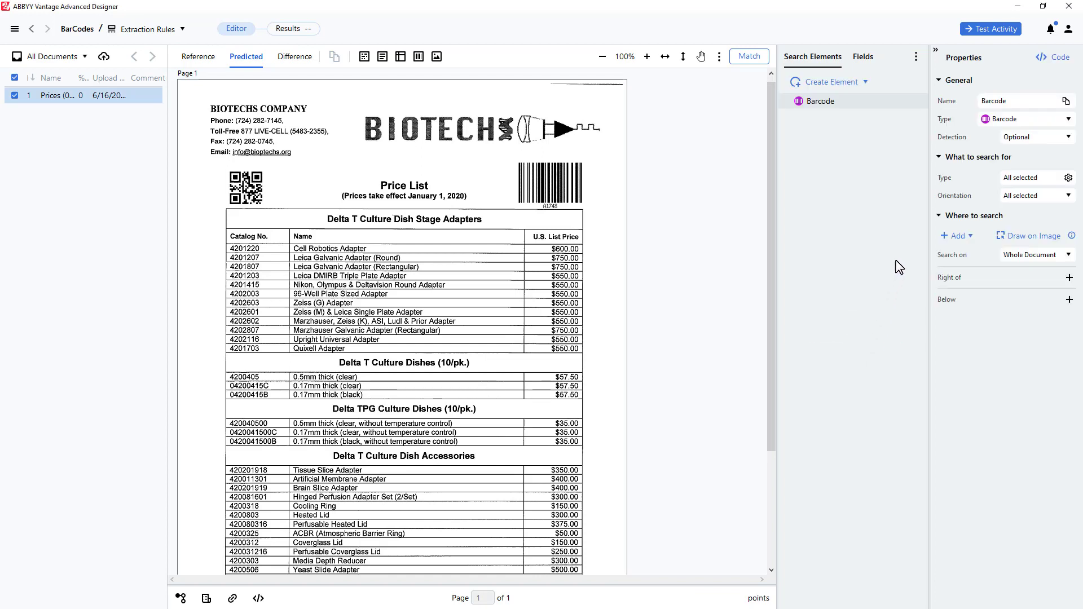
click(1068, 177)
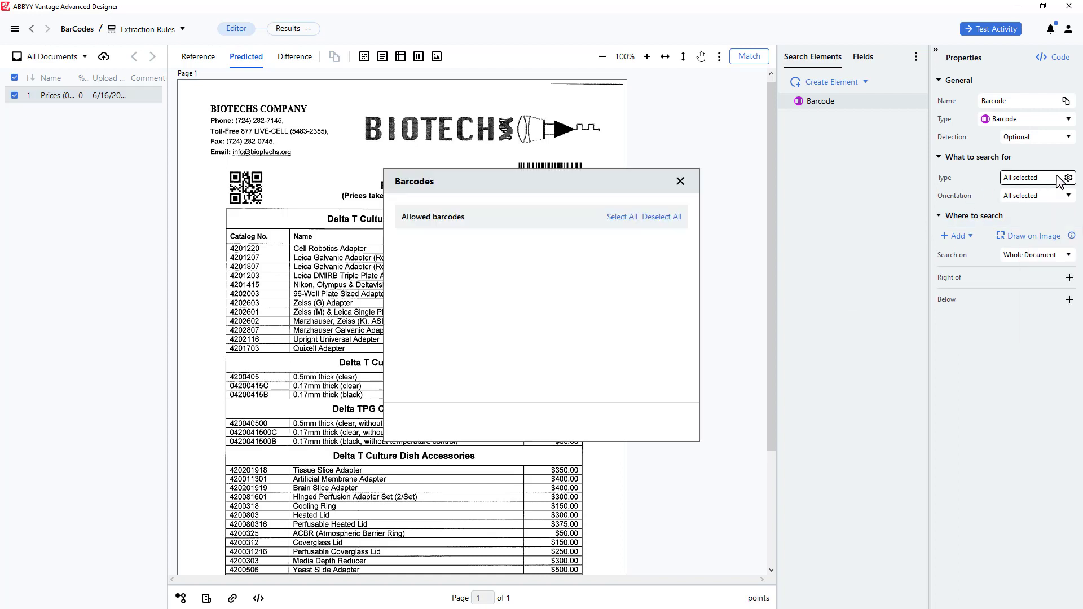
mouse_move(683, 254)
mouse_down()
mouse_move(684, 293)
mouse_move(699, 255)
mouse_up()
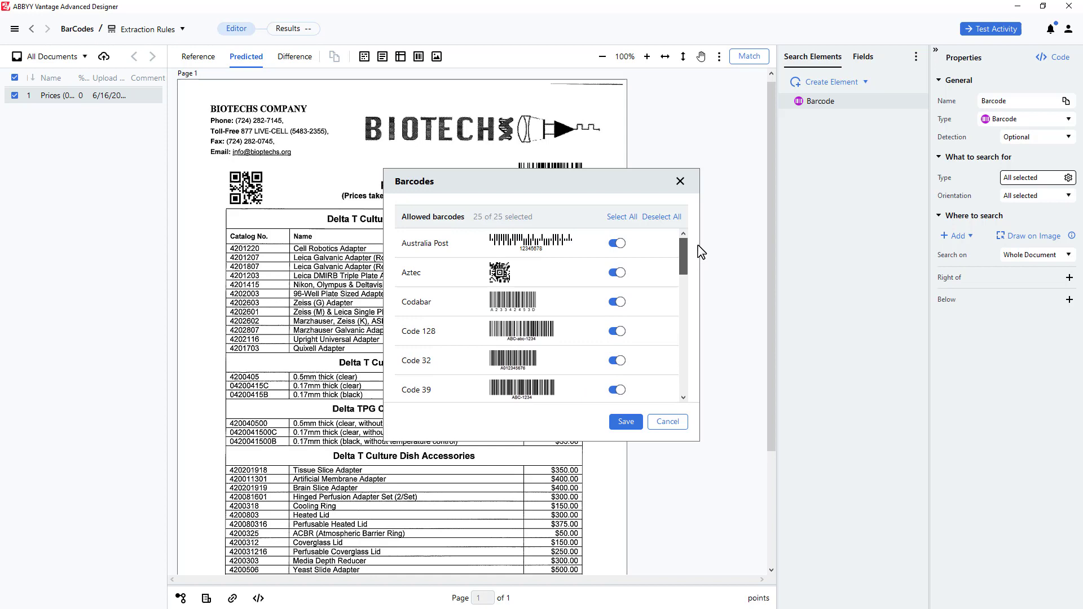
click(676, 217)
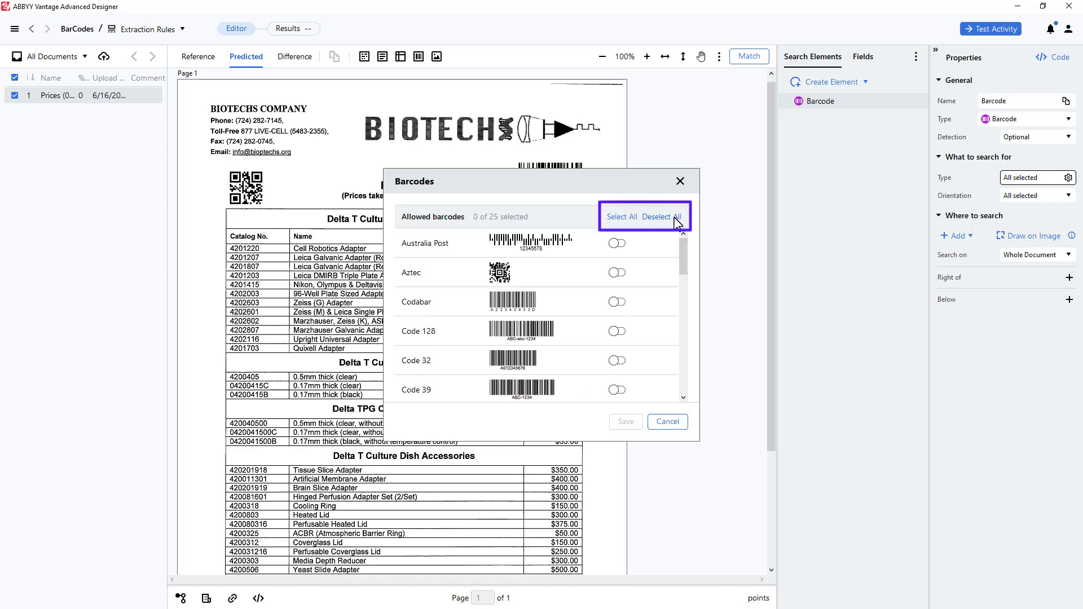
click(617, 302)
click(631, 219)
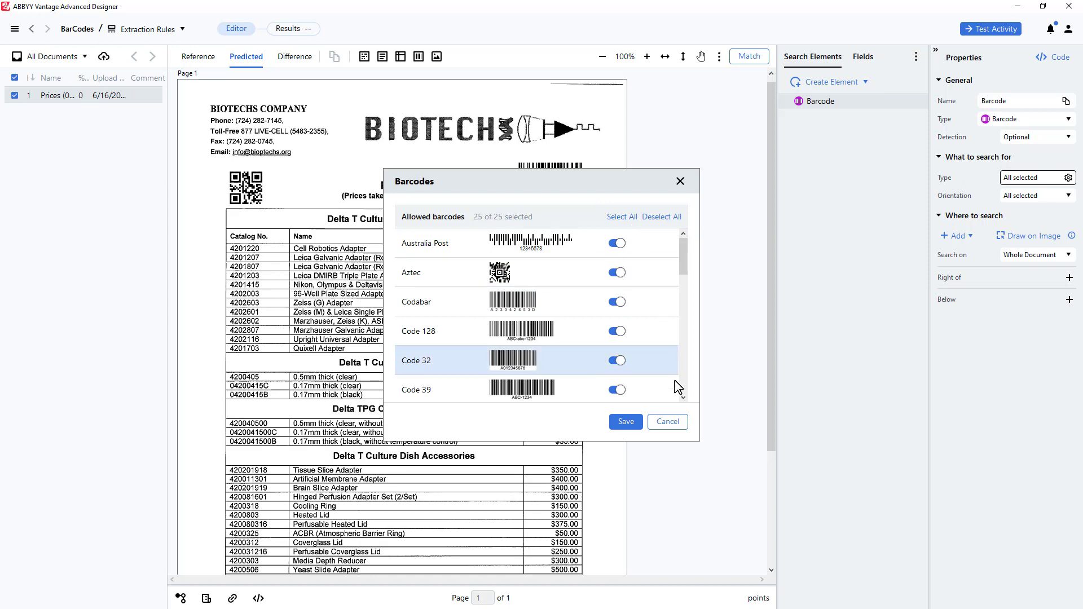
click(626, 421)
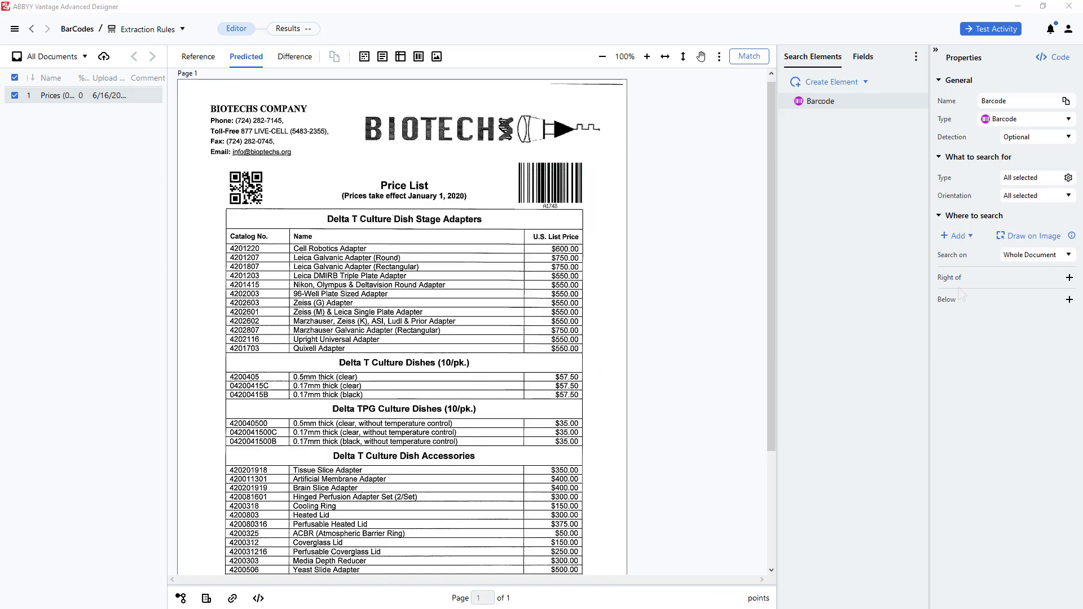
click(1068, 195)
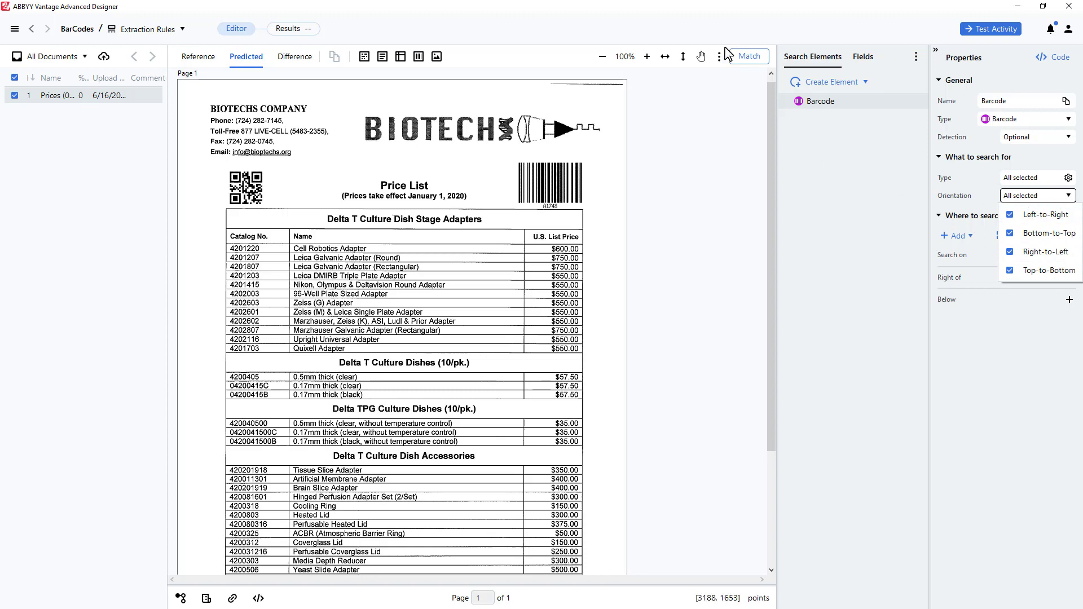
Step: Match, then review the Barcode element's QR code and Code 128 (A1748) hypotheses
click(750, 58)
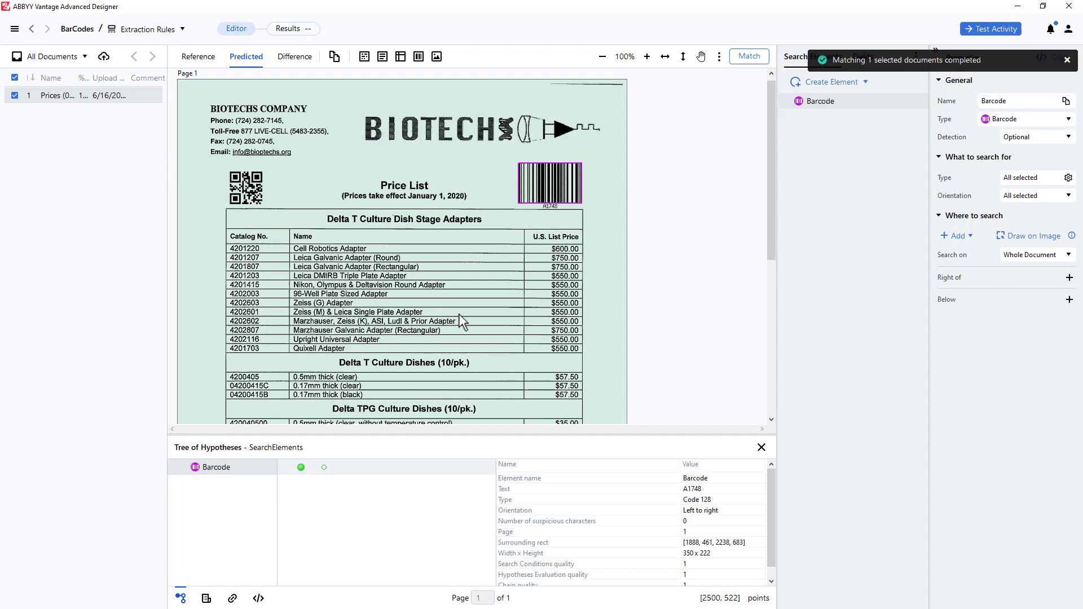
click(301, 468)
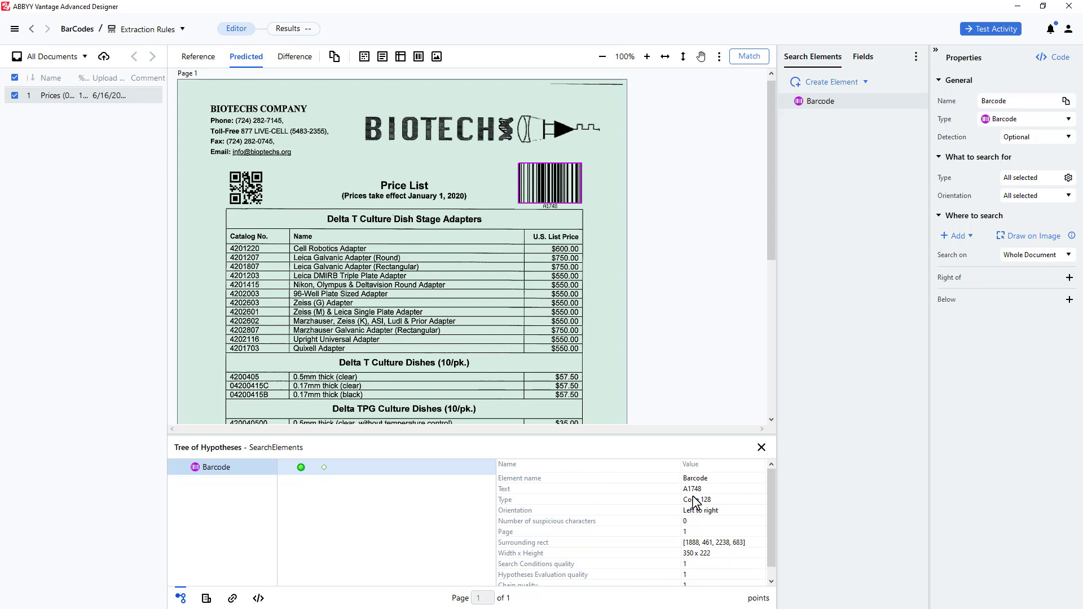
click(324, 468)
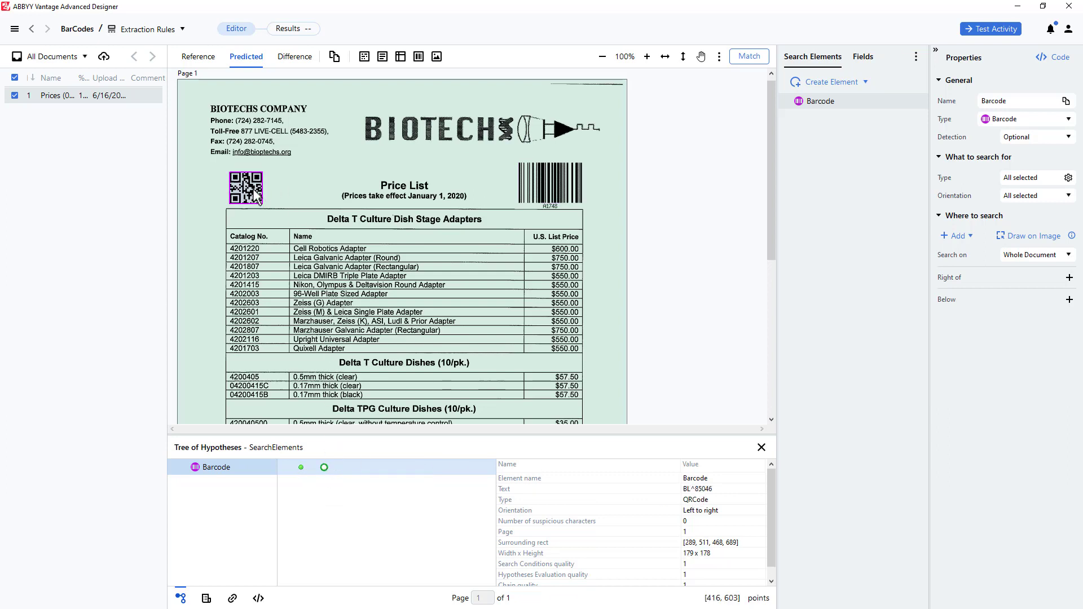
click(302, 469)
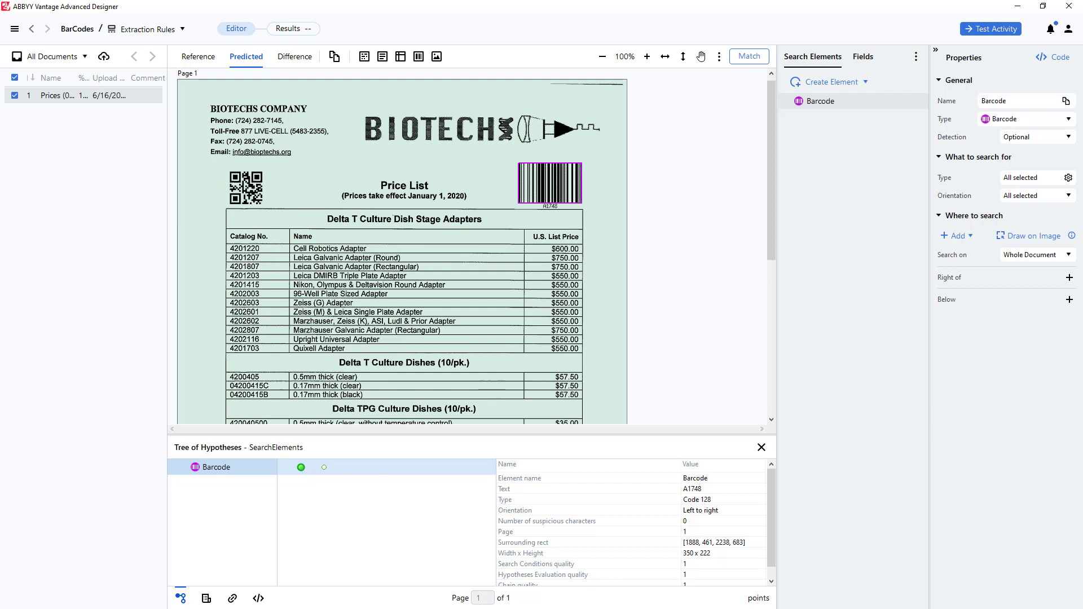
Step: Limit the Barcode element to the QRCode type only, then rematch and view its hypothesis
click(1056, 185)
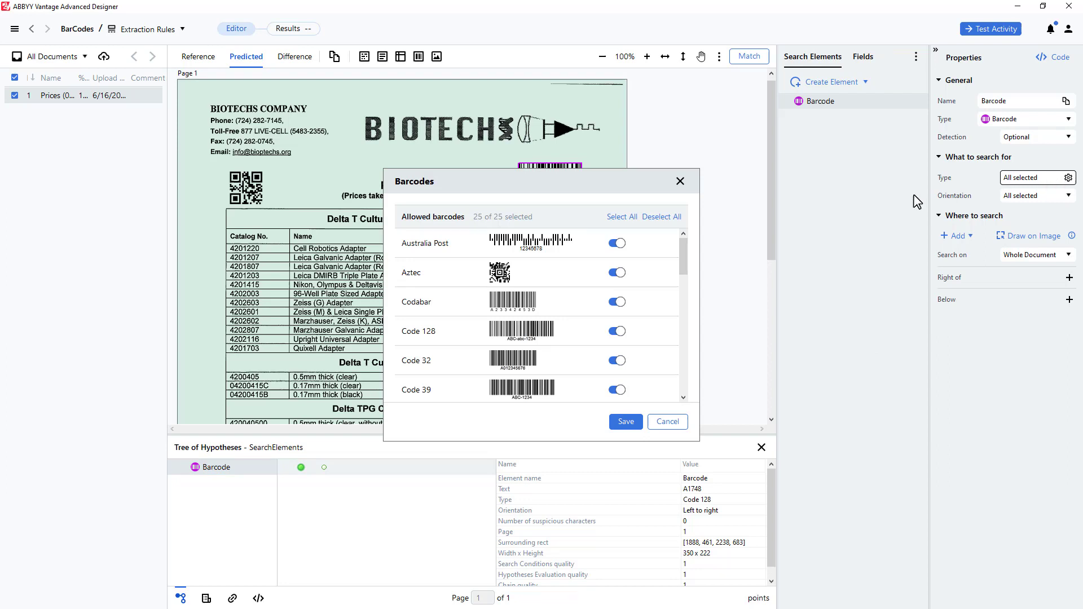
click(656, 218)
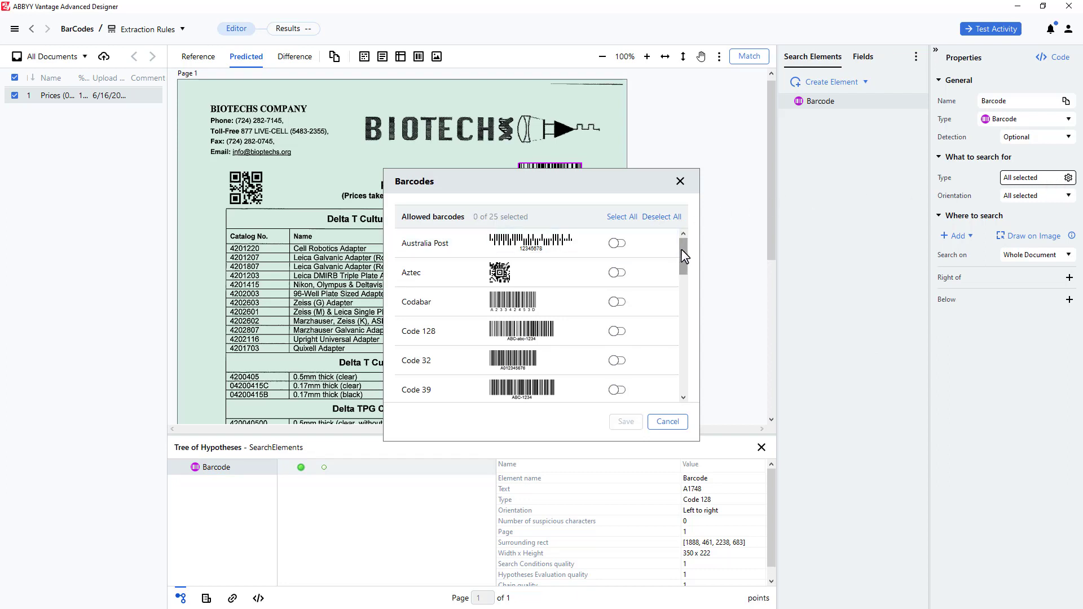
drag(681, 249, 673, 370)
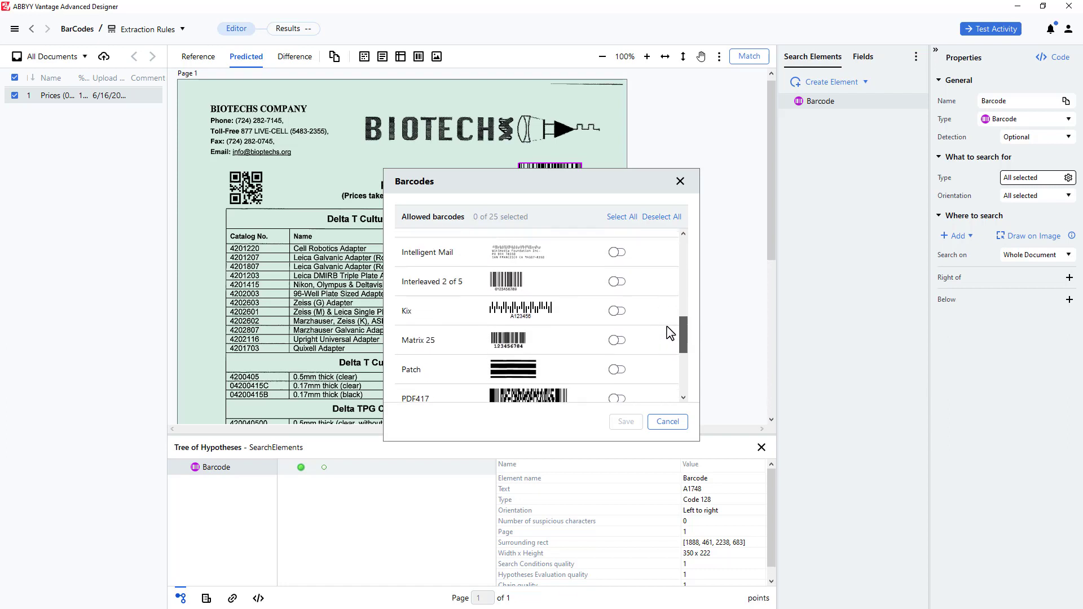
scroll(673, 370, down, 1)
click(617, 270)
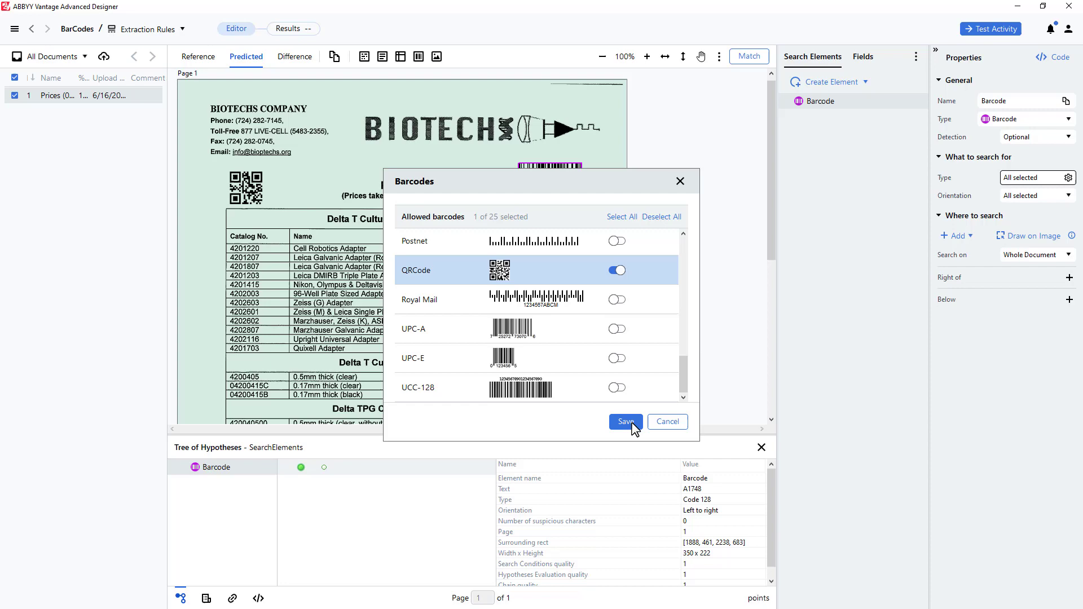
click(631, 424)
click(748, 57)
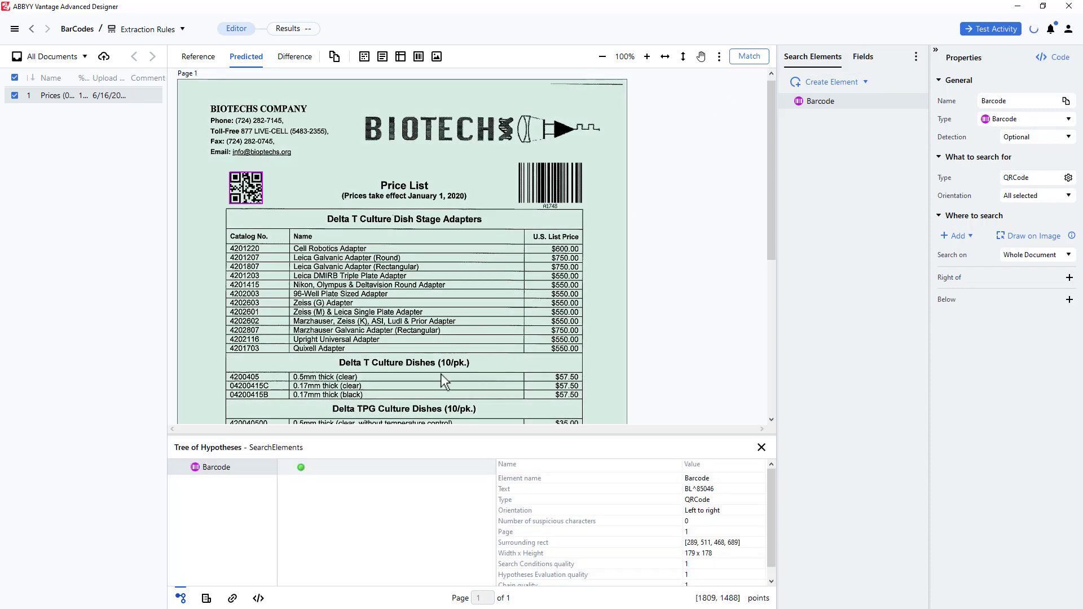
click(300, 473)
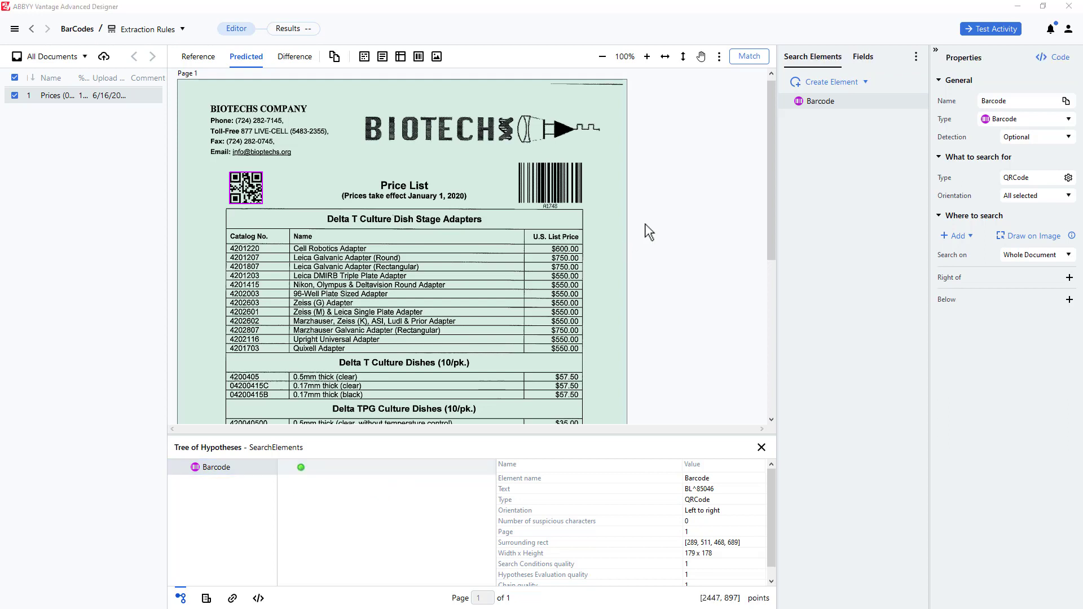
Step: Copy and paste the Barcode element to create Barcode1
right_click(824, 102)
click(842, 251)
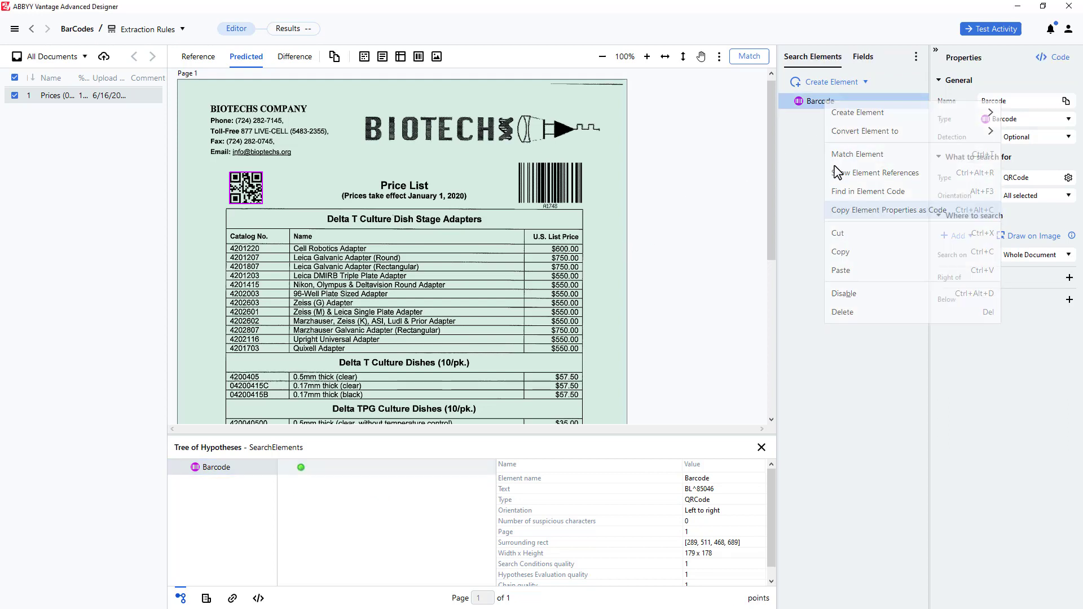
right_click(821, 105)
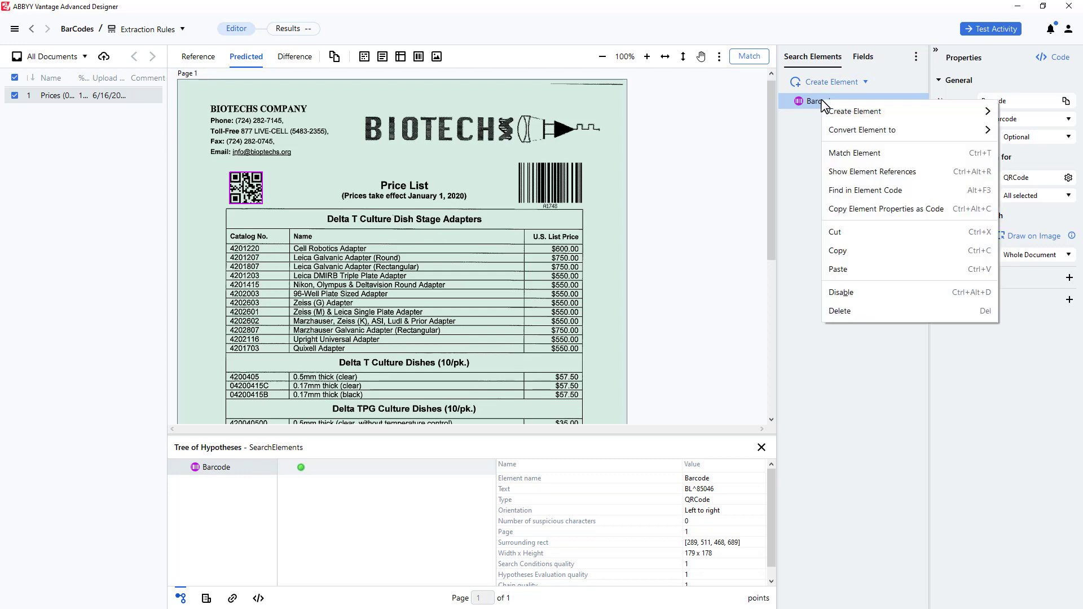
click(830, 270)
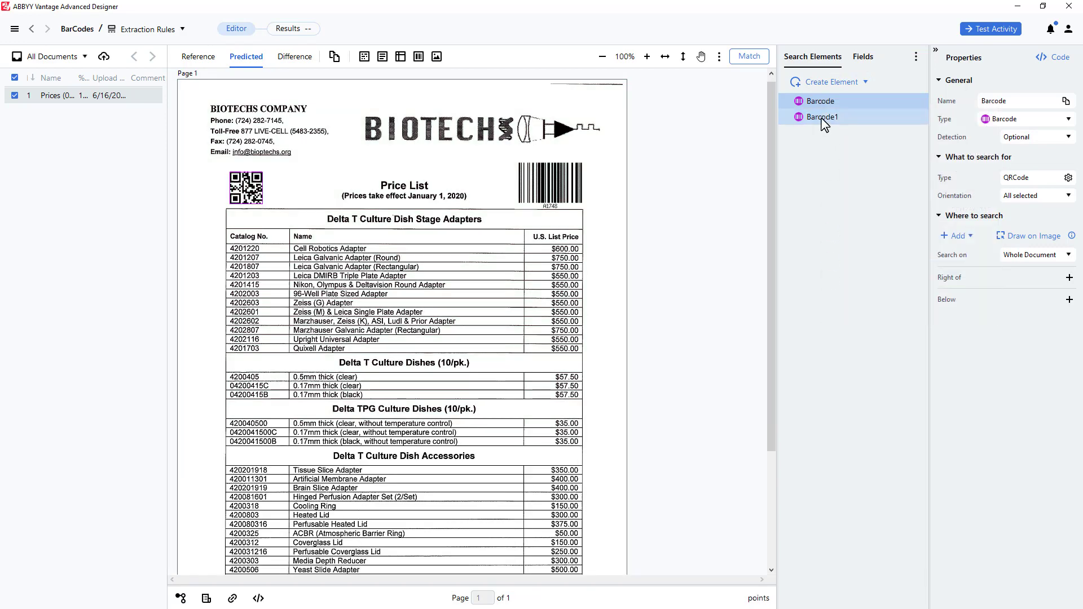
Step: Set Barcode1 to accept all barcode types
click(823, 119)
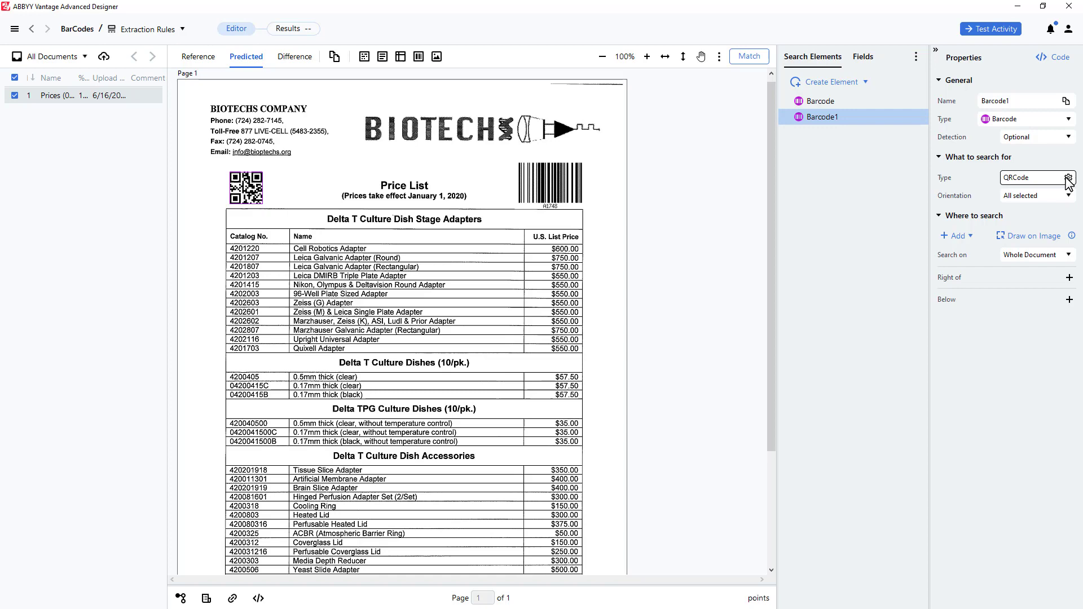
click(1058, 180)
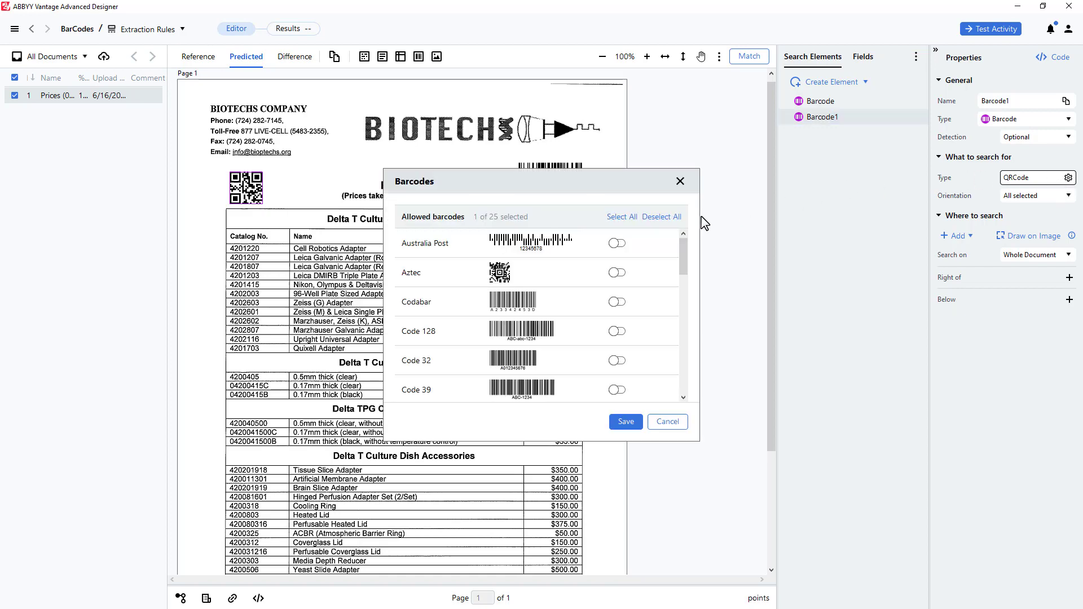
click(624, 217)
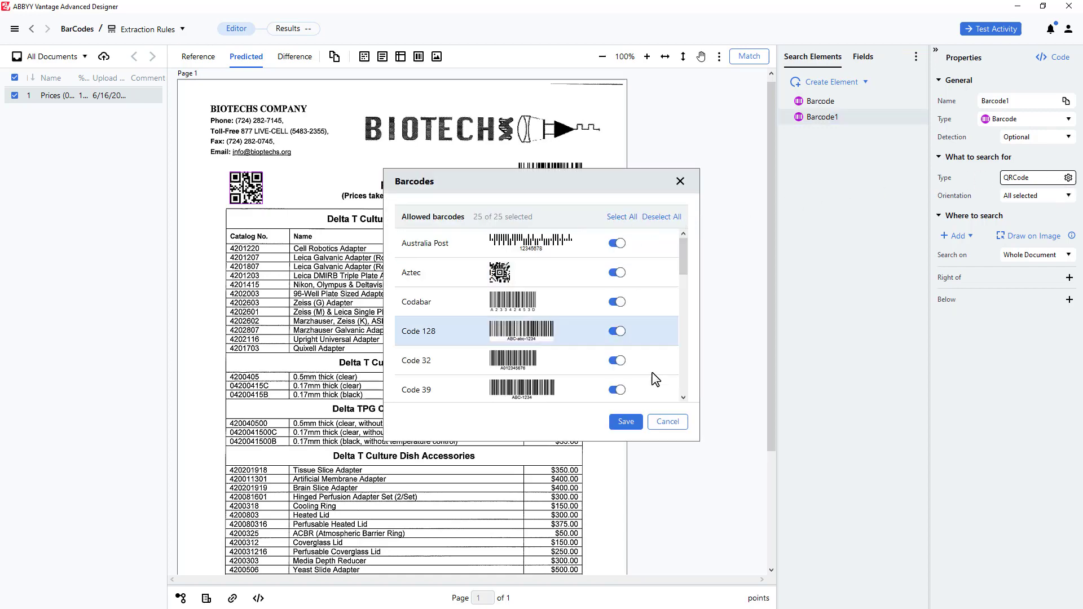
click(625, 422)
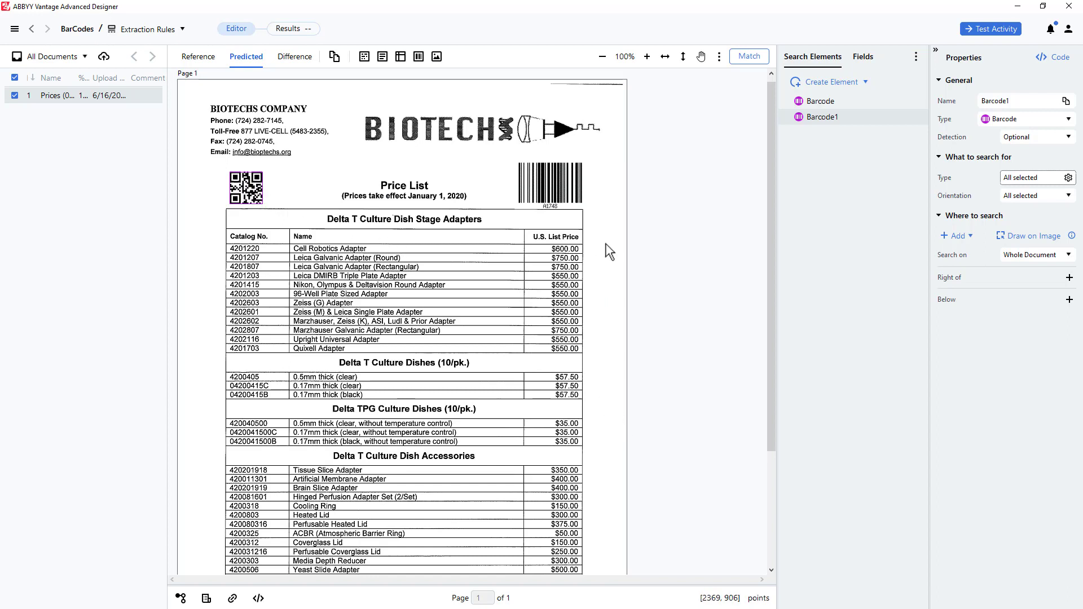
Step: Set Barcode1's search area to Right of: Barcode, then rematch to find the A1748 barcode
click(1034, 241)
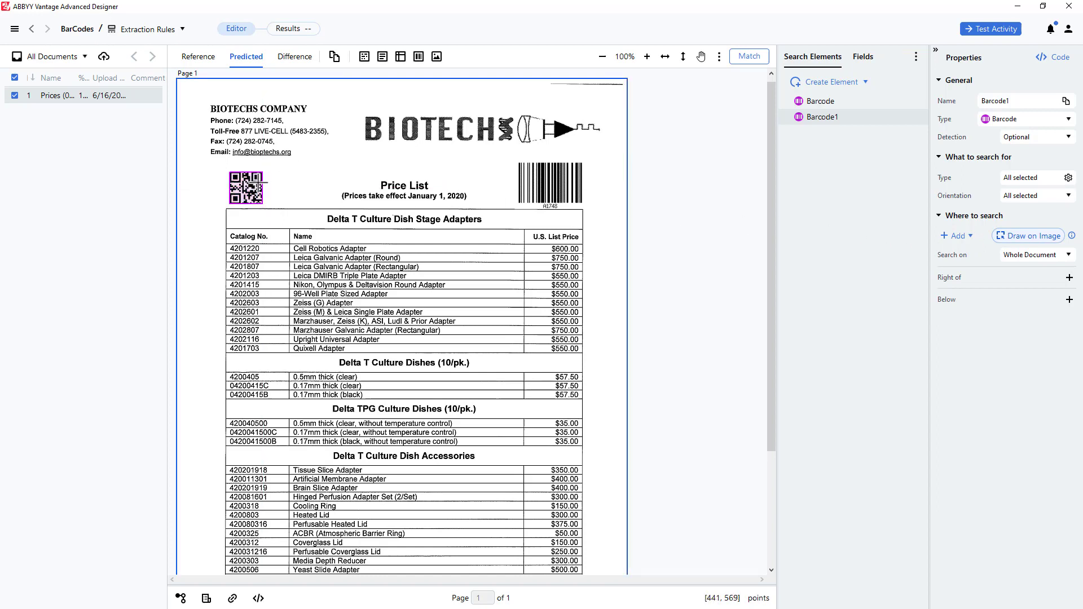
click(254, 188)
click(267, 173)
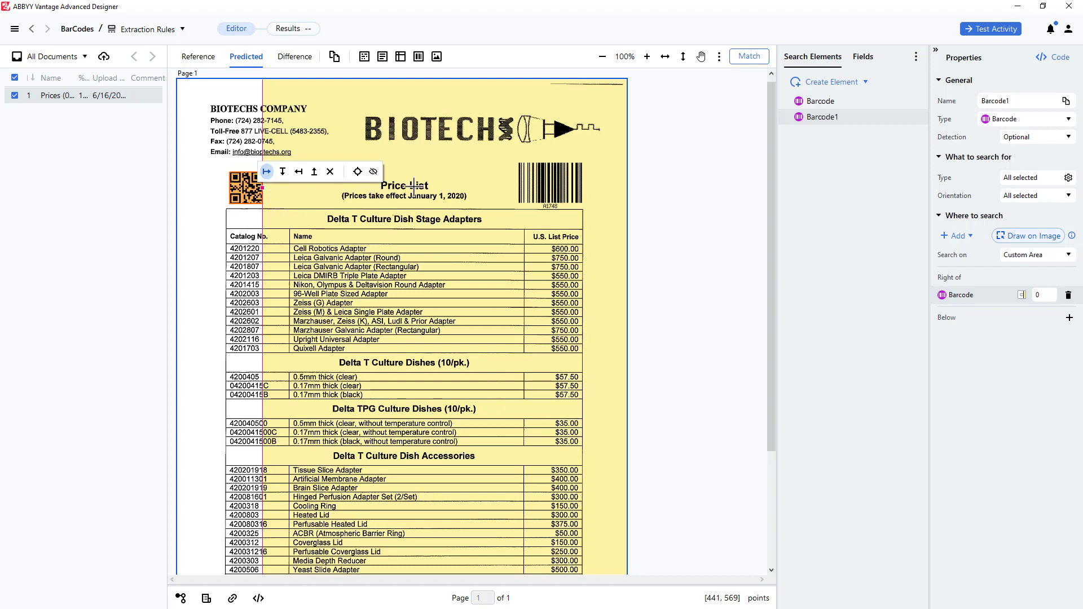
click(748, 58)
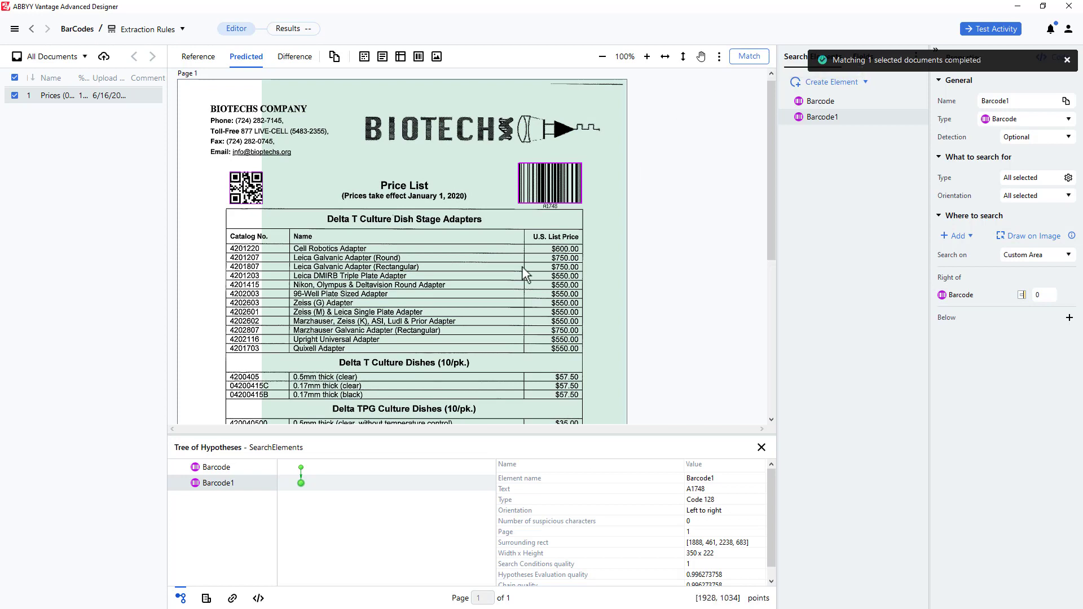
click(300, 467)
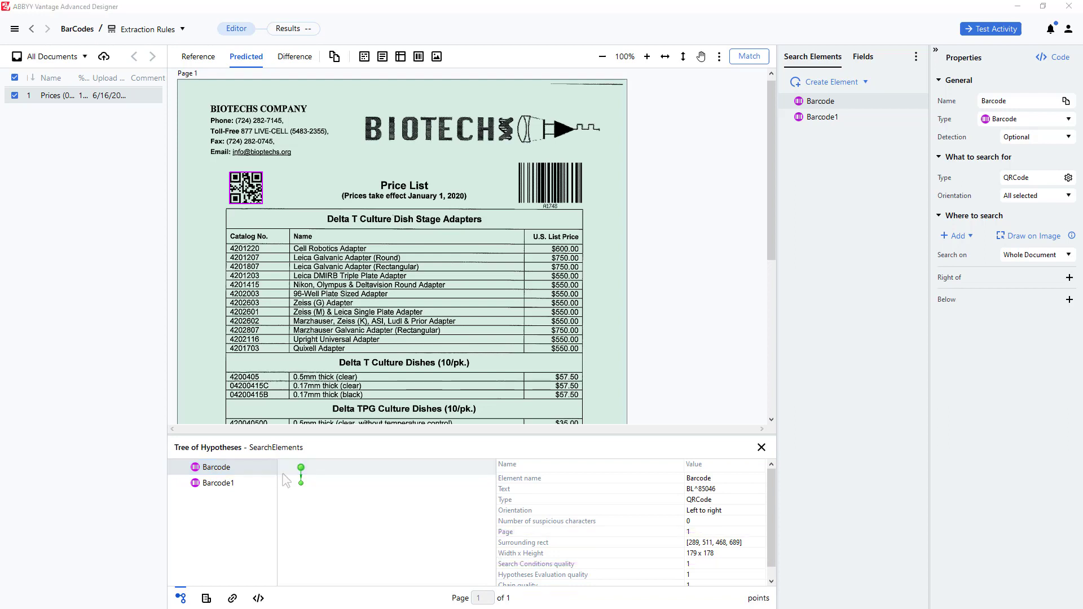
click(301, 483)
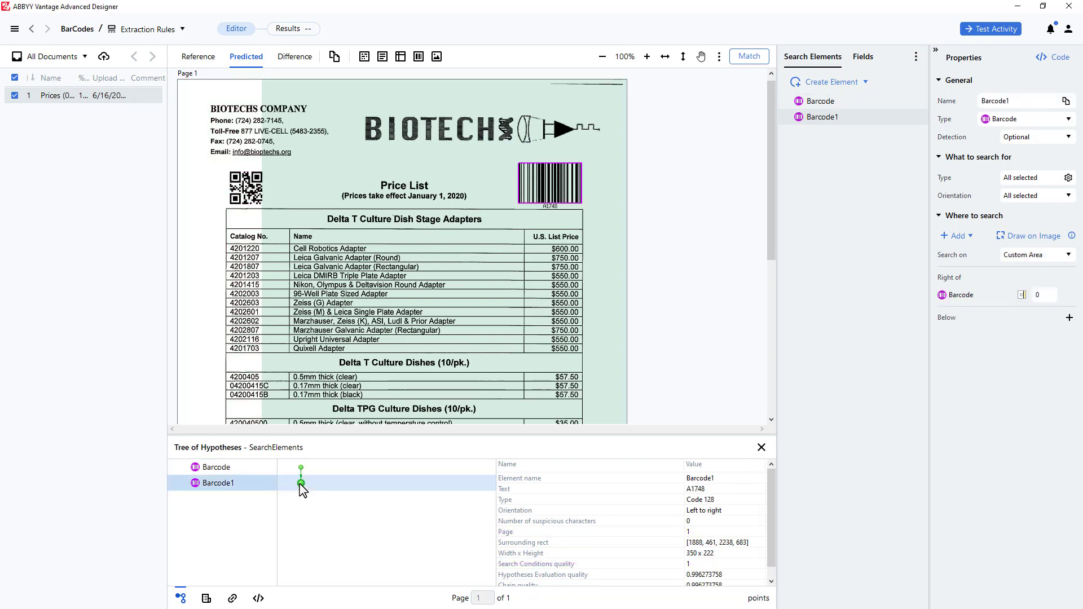